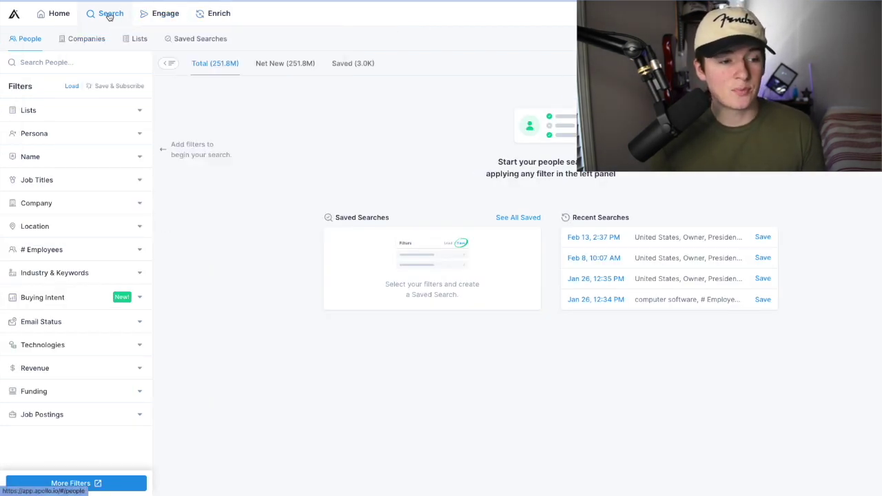
Add manager, owner and president as job titles in the people search
click(99, 178)
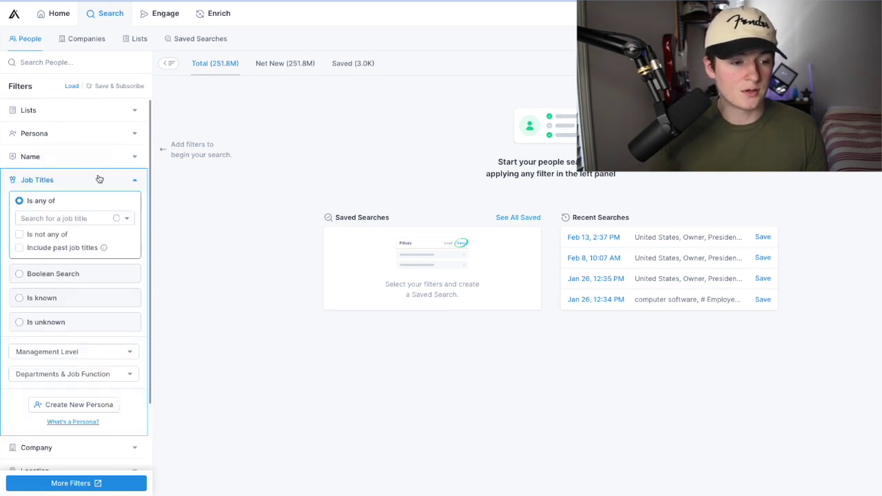
click(73, 217)
click(61, 238)
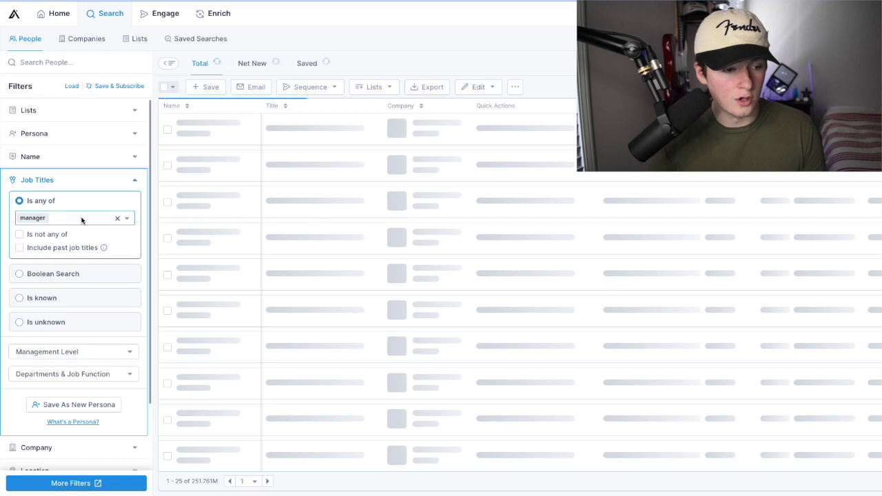
click(81, 218)
click(58, 262)
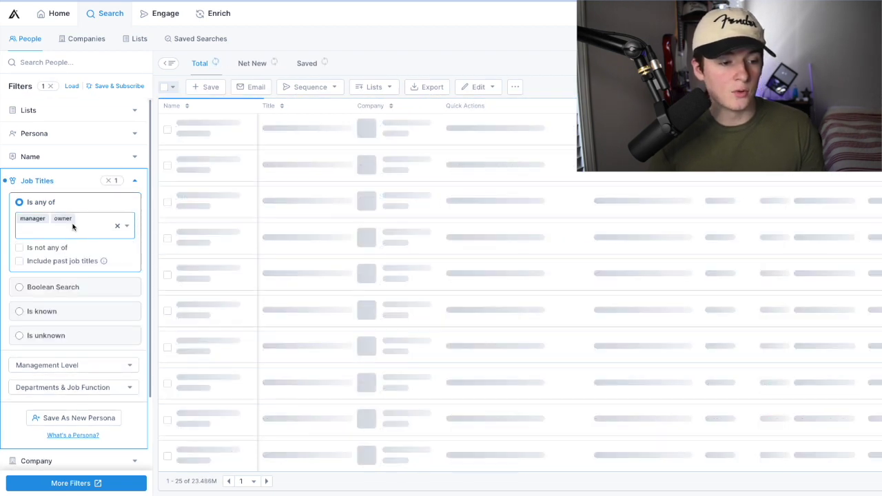
click(71, 228)
scroll(61, 276, down, 2)
scroll(60, 276, down, 1)
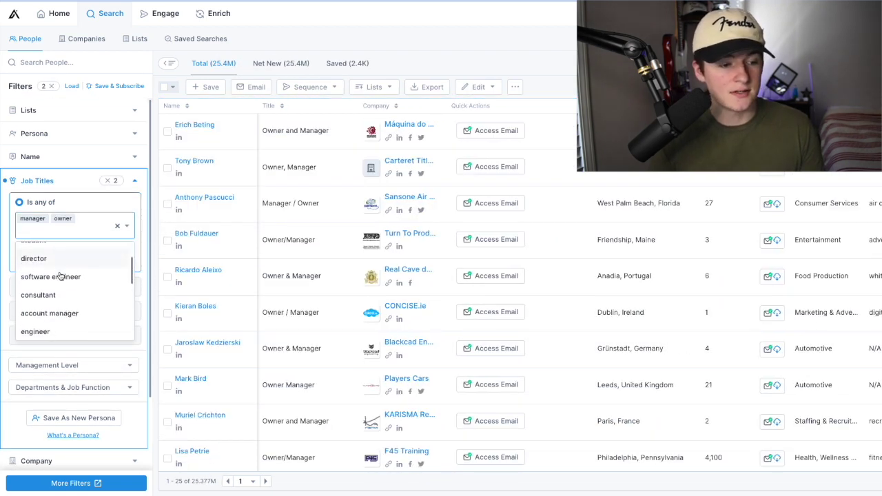
scroll(61, 276, down, 1)
scroll(60, 275, down, 1)
scroll(61, 276, down, 1)
scroll(61, 276, down, 1)
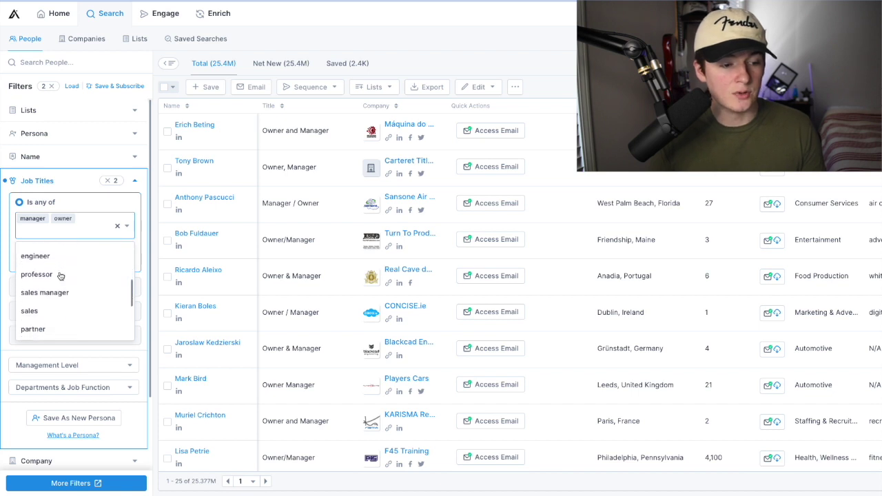
scroll(60, 276, down, 1)
scroll(59, 276, down, 2)
scroll(60, 276, down, 1)
scroll(49, 276, down, 1)
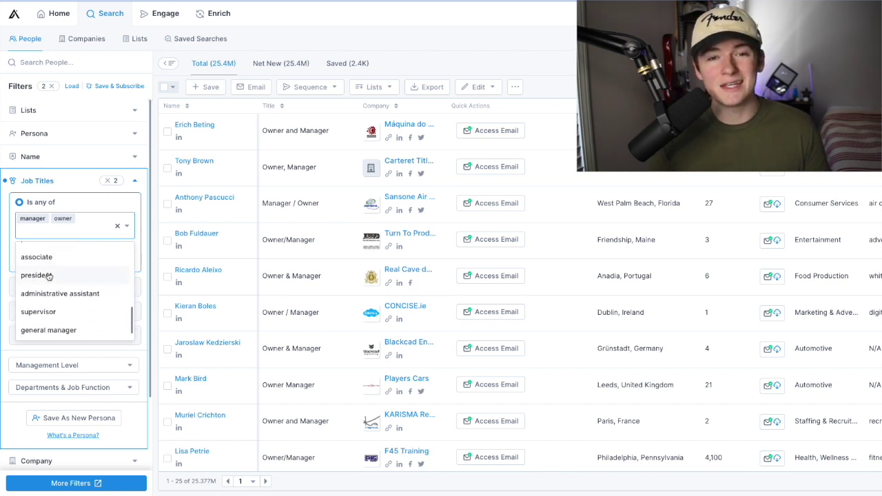
click(37, 275)
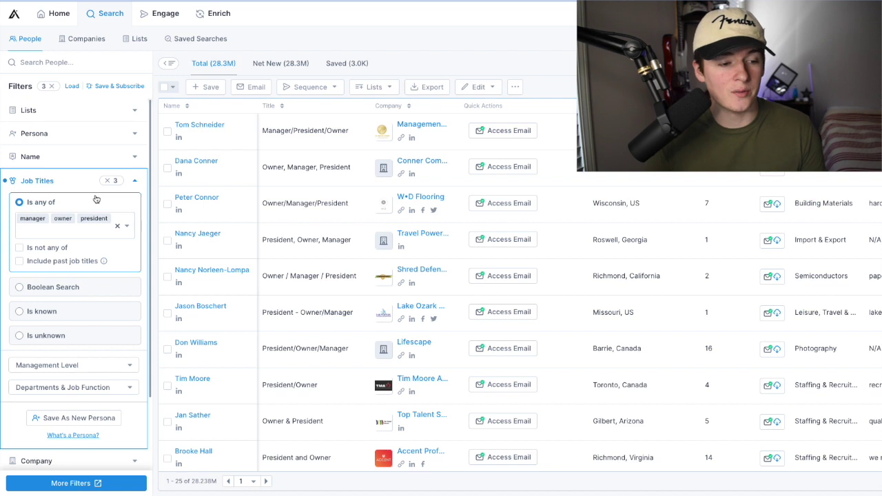
Open the Company filter, look over its suggested names, then close it unchanged
scroll(83, 255, down, 1)
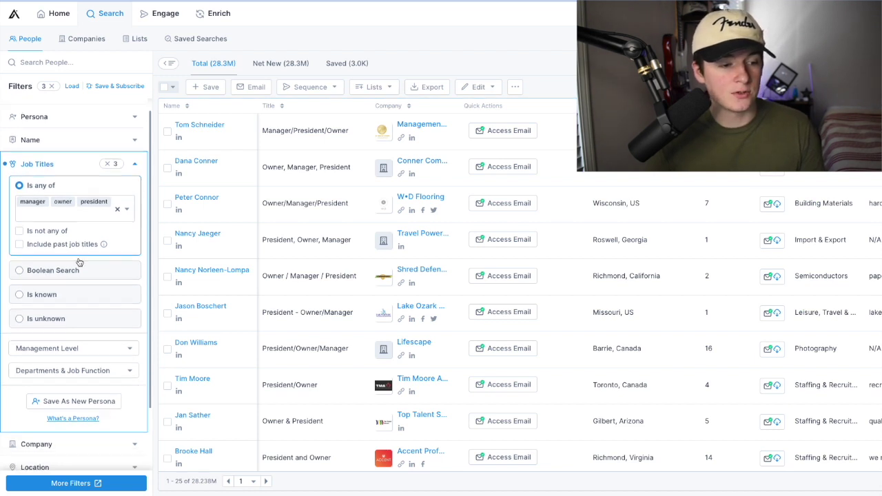
scroll(77, 257, down, 2)
scroll(74, 258, down, 4)
click(65, 251)
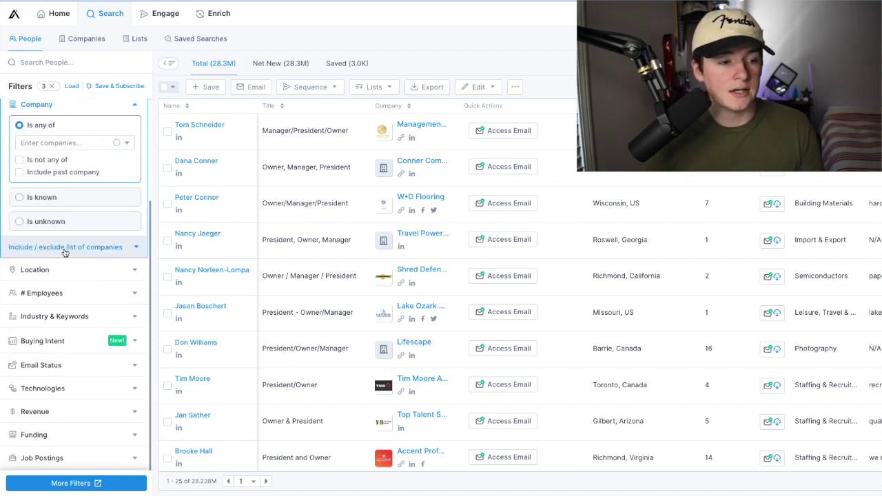
click(78, 142)
scroll(82, 179, down, 3)
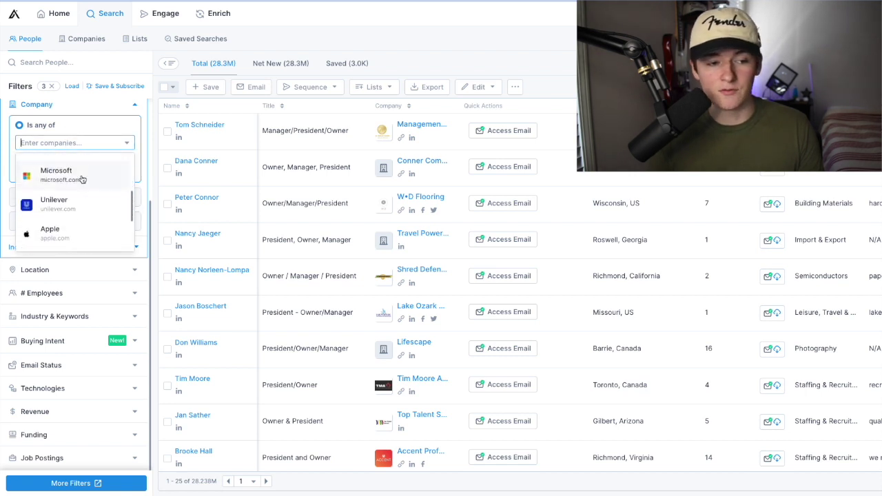
scroll(81, 179, up, 3)
click(128, 146)
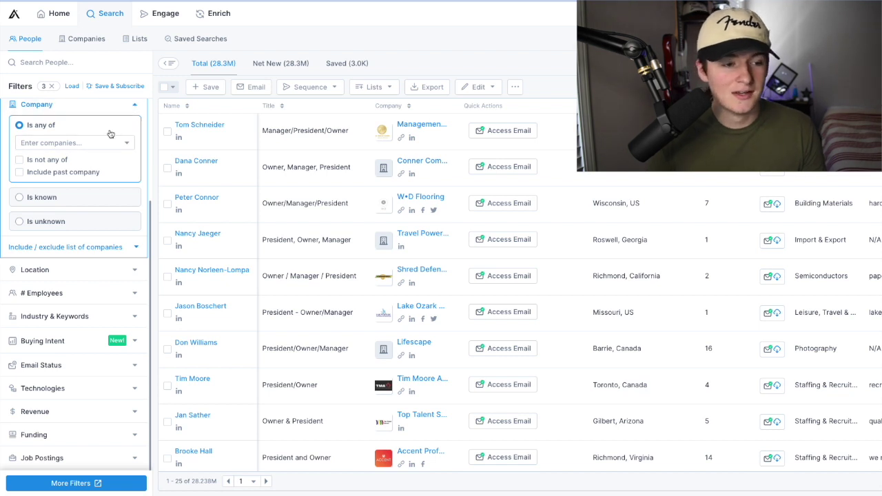
click(101, 141)
click(128, 110)
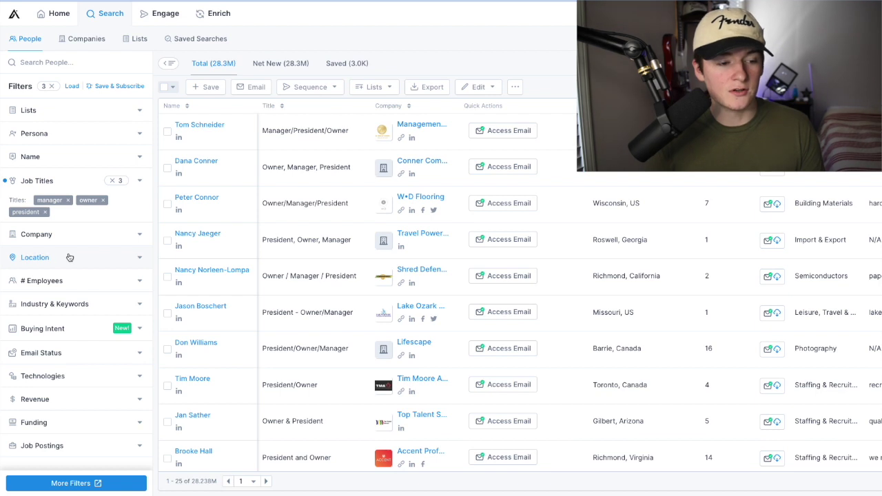
Set Location to a 50-mile zip radius without a zip, and show the employee-count ranges
click(69, 257)
scroll(72, 258, down, 2)
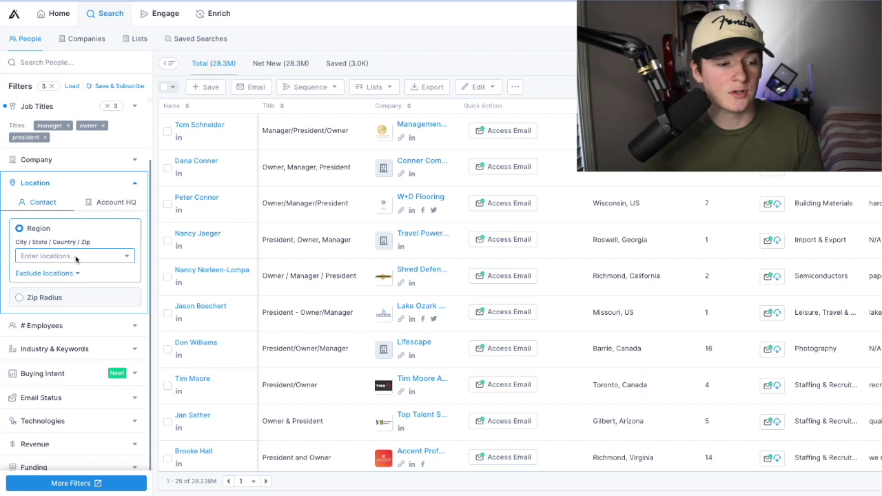
click(59, 297)
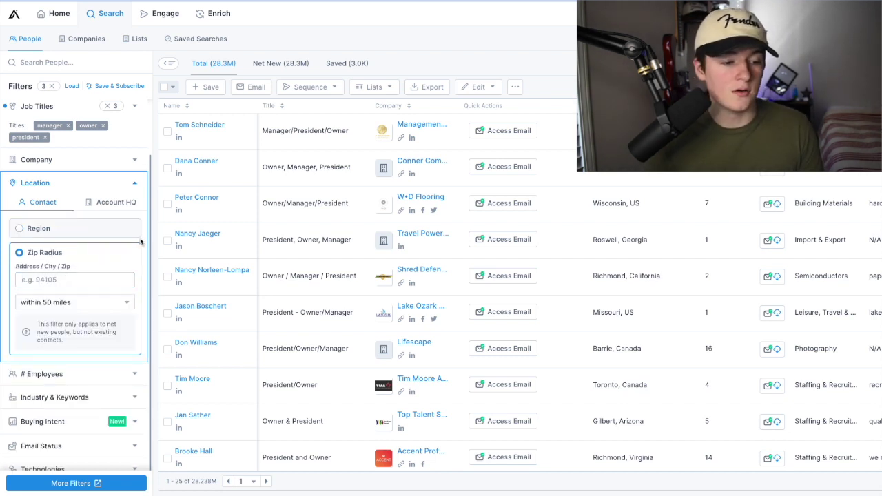
click(47, 305)
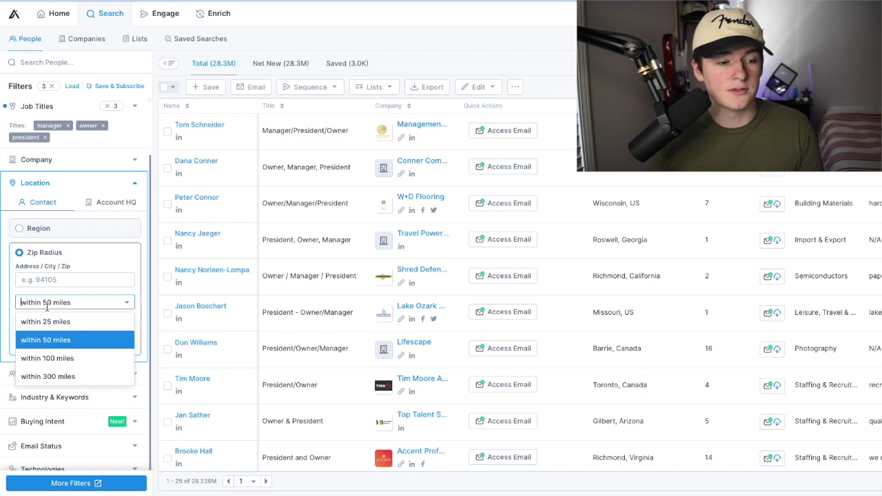
click(124, 241)
scroll(124, 270, down, 2)
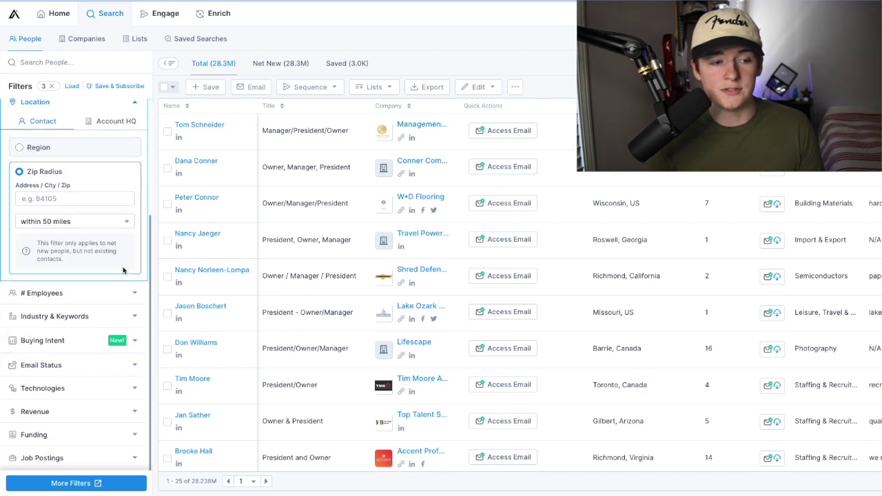
click(76, 296)
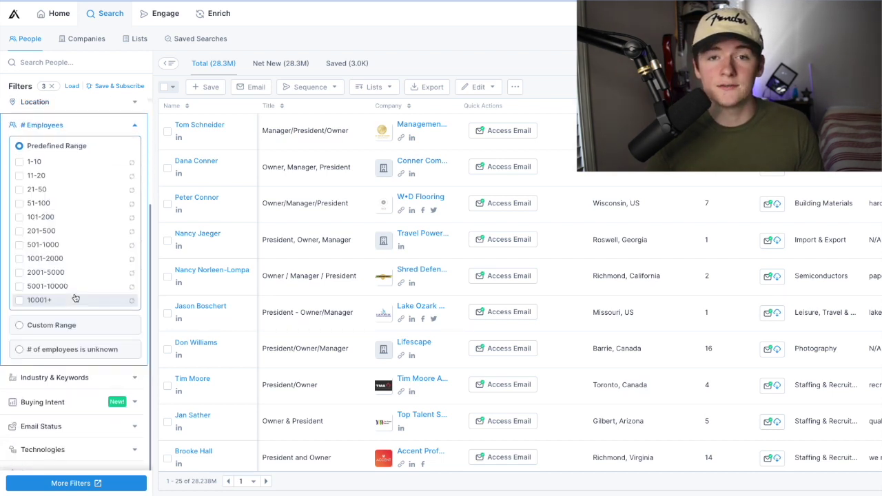
Include companies with 1–10 and 11–20 employees
click(33, 164)
click(36, 177)
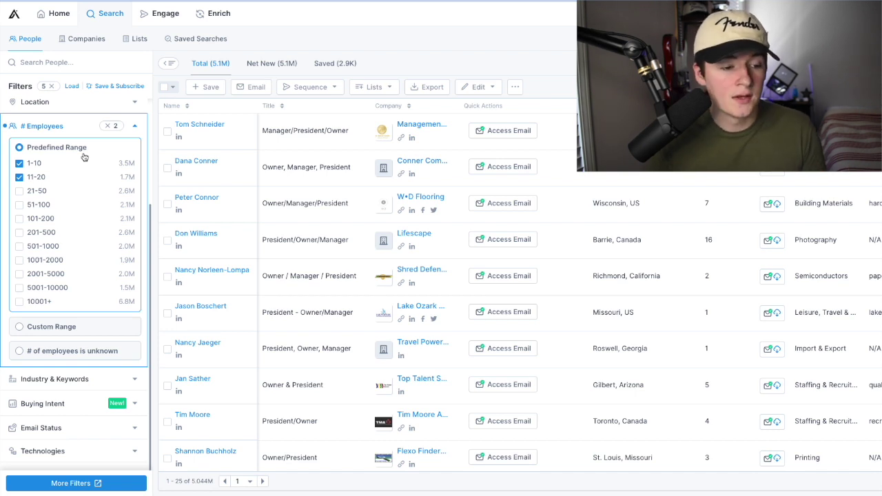
scroll(84, 157, down, 2)
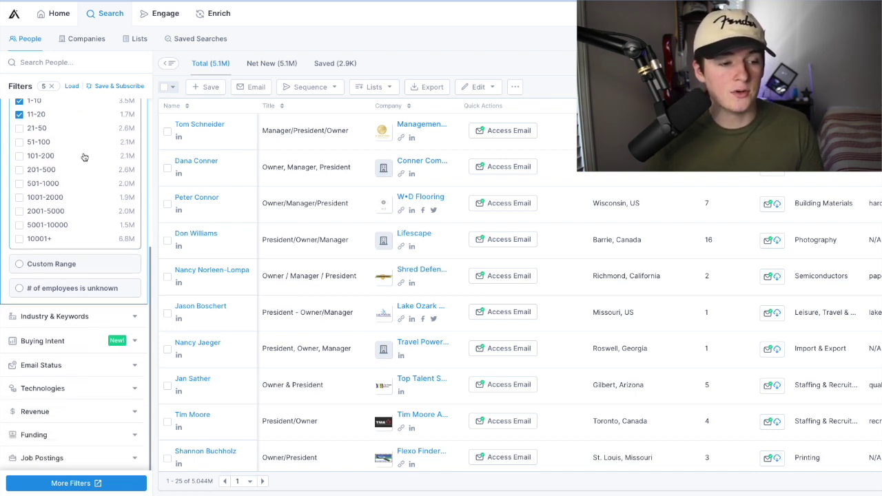
Add 'tech' and 'software' as company keywords in the Industry & Keywords filter
click(72, 319)
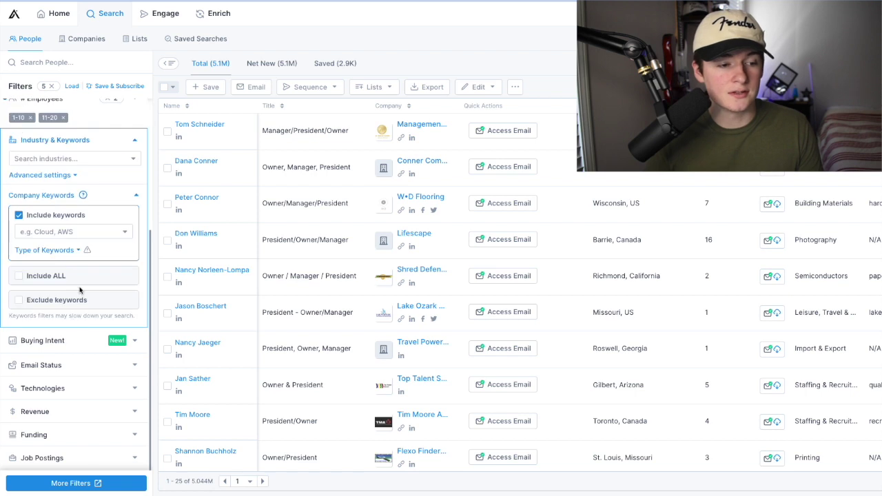
click(74, 231)
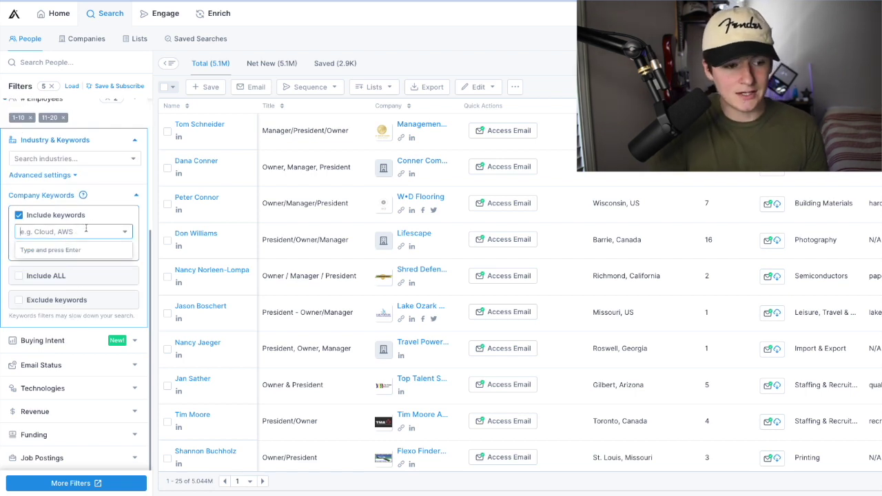
text(tech)
key(Return)
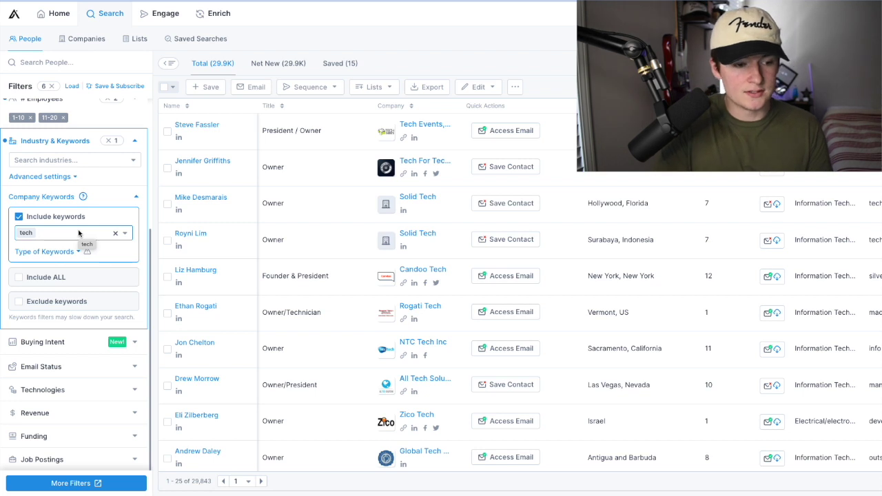
text( software)
key(Return)
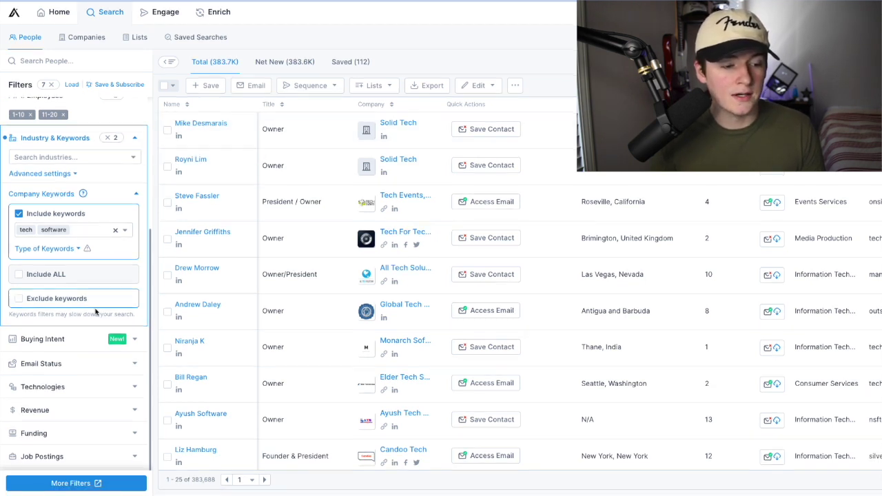
scroll(79, 358, down, 1)
Limit results to people with Verified email status
click(62, 364)
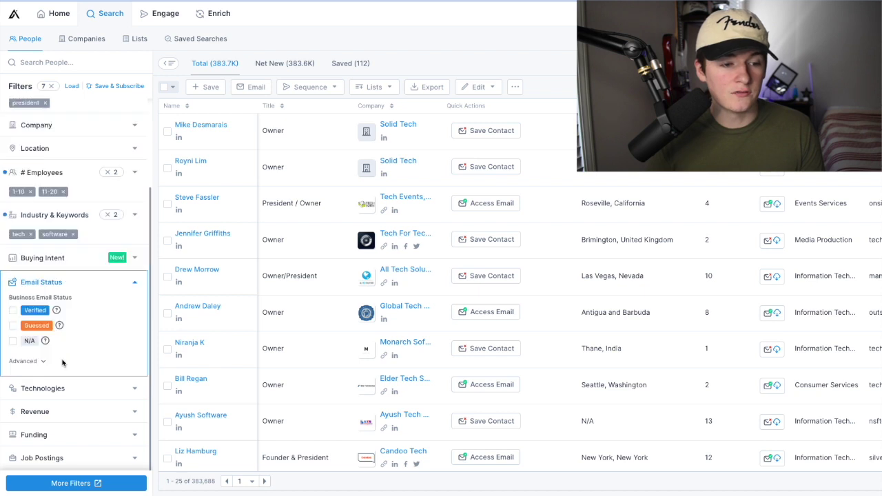
click(13, 311)
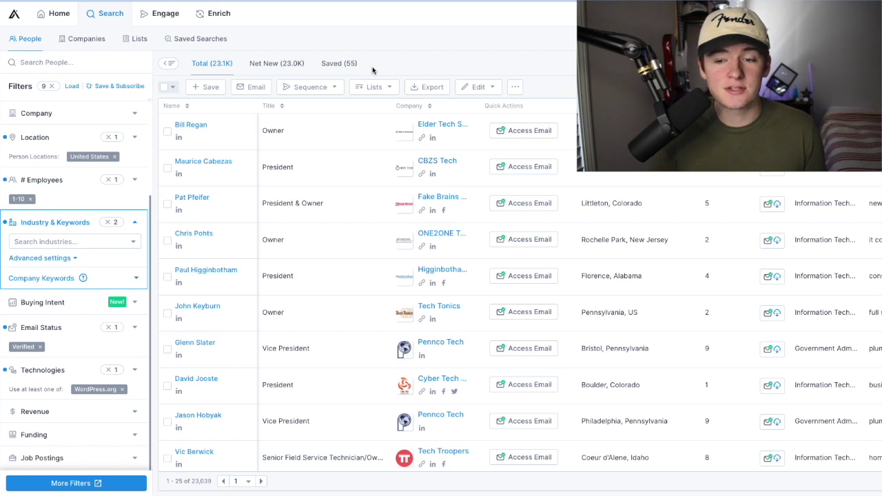
scroll(340, 233, down, 3)
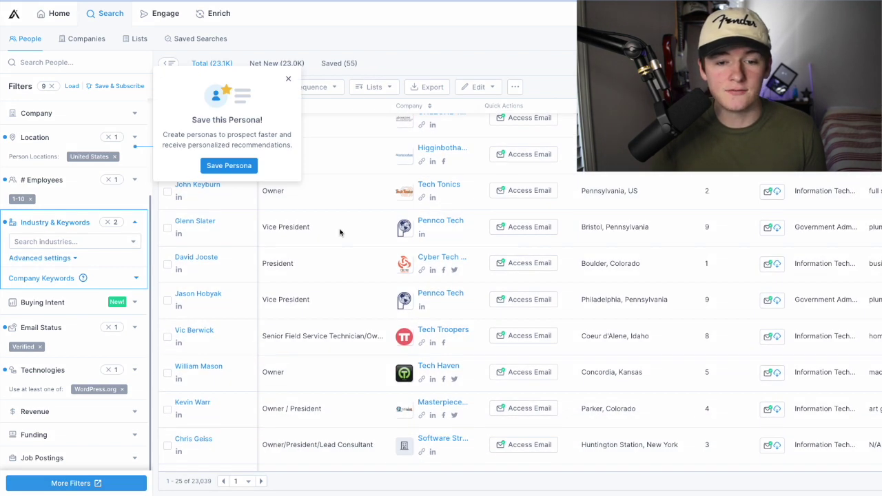
click(287, 80)
scroll(286, 258, down, 2)
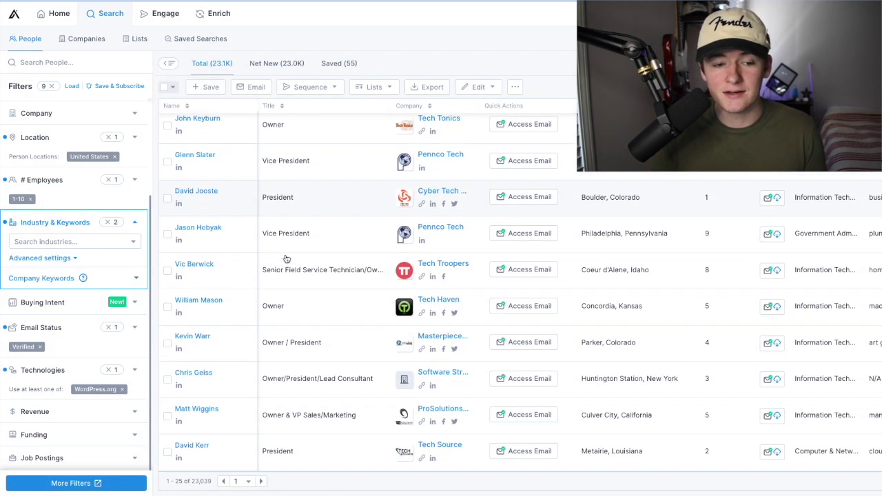
scroll(285, 258, down, 2)
scroll(286, 258, down, 2)
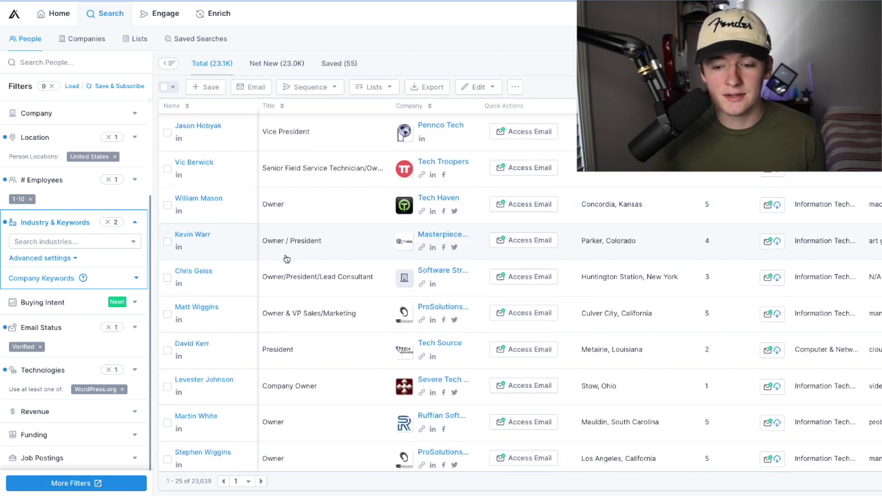
scroll(330, 263, up, 2)
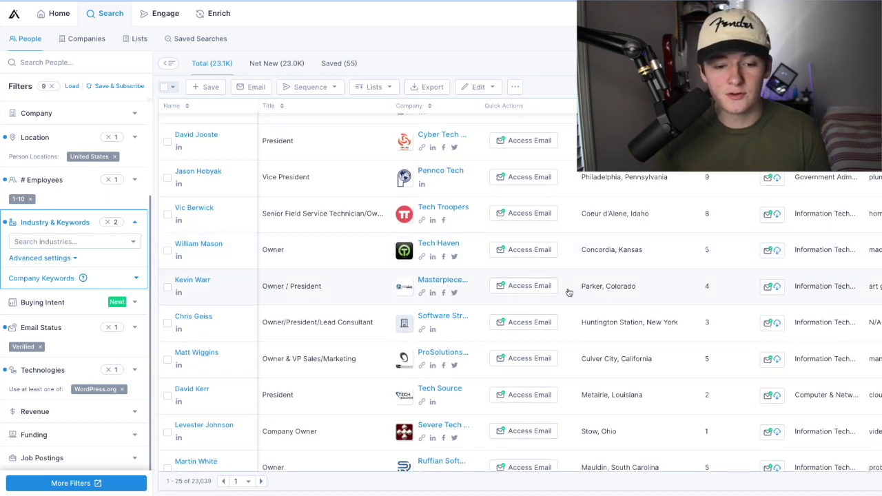
scroll(600, 291, up, 1)
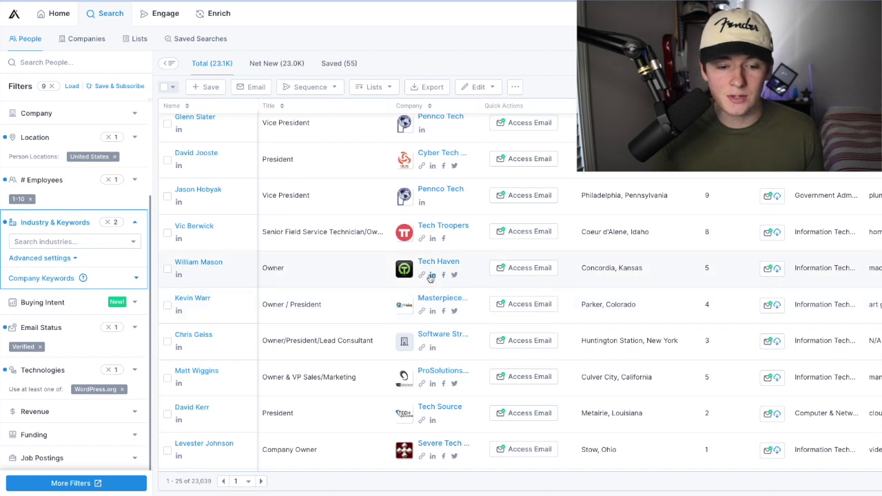
scroll(430, 277, up, 1)
scroll(427, 277, up, 4)
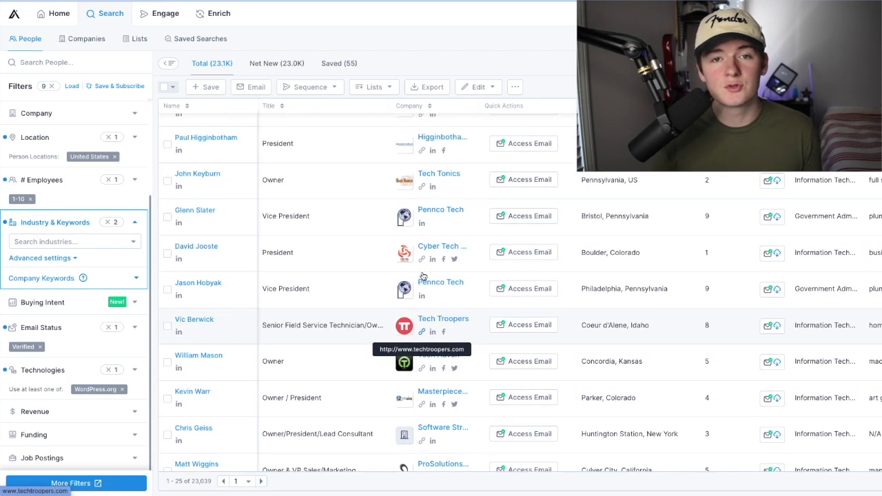
scroll(423, 276, down, 10)
scroll(423, 277, up, 7)
scroll(424, 276, up, 4)
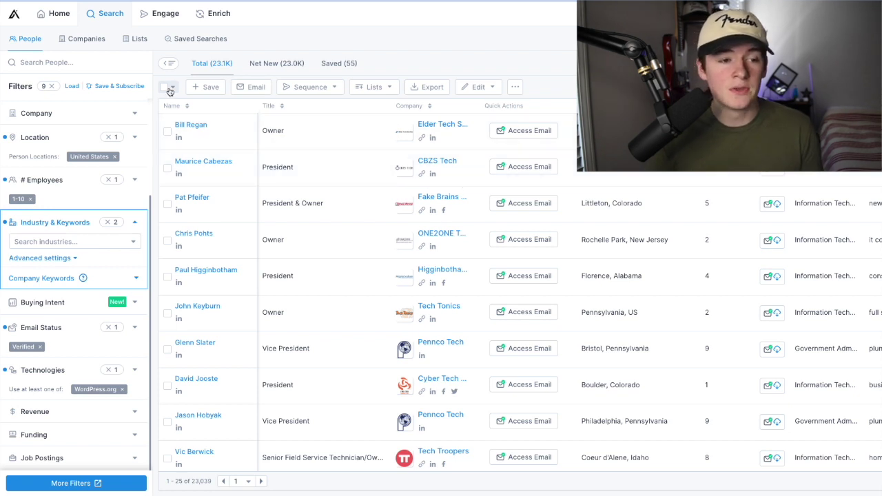
Select the first 100 people in the results and export them as a CSV
click(170, 88)
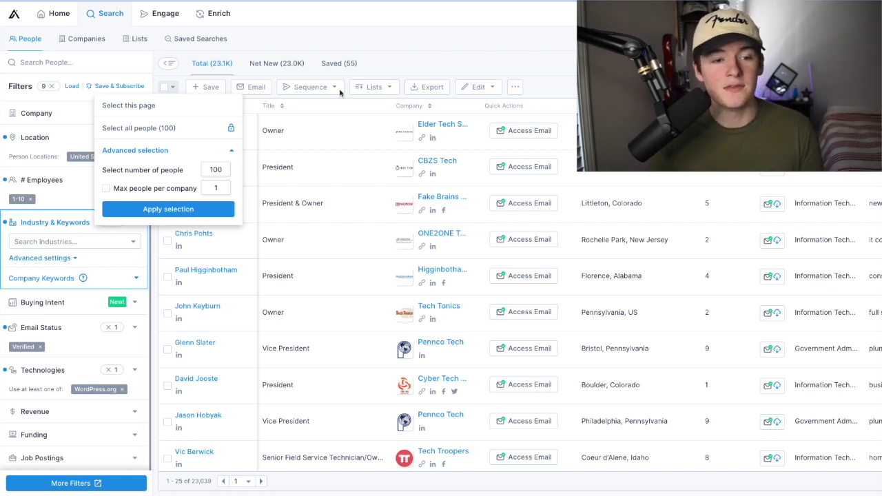
click(202, 208)
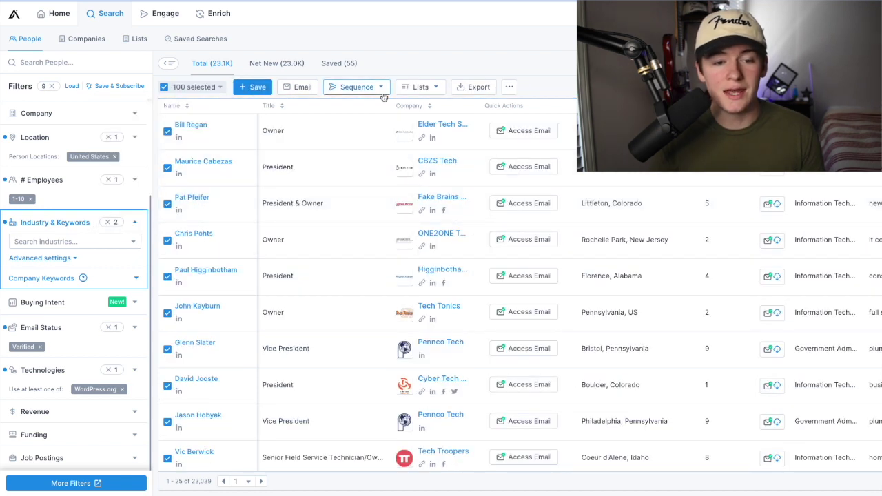
click(479, 88)
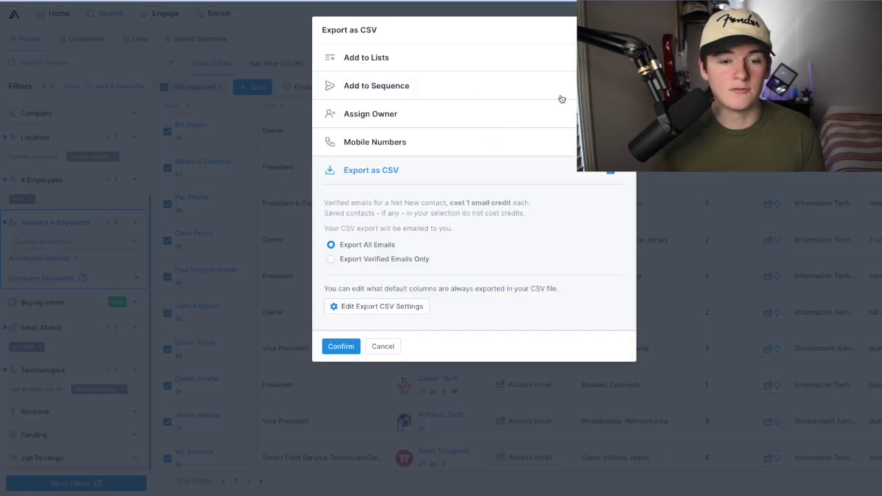
key(Escape)
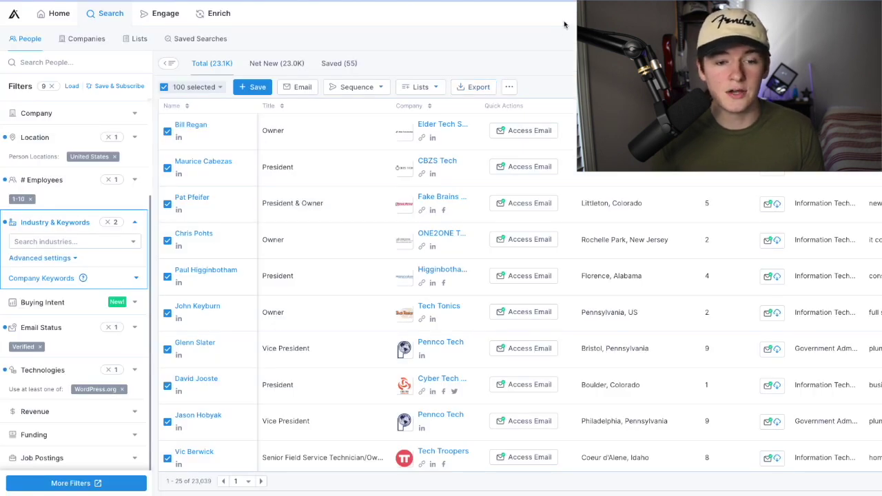
Scroll the page up and down to check on the CSV export
scroll(419, 227, down, 2)
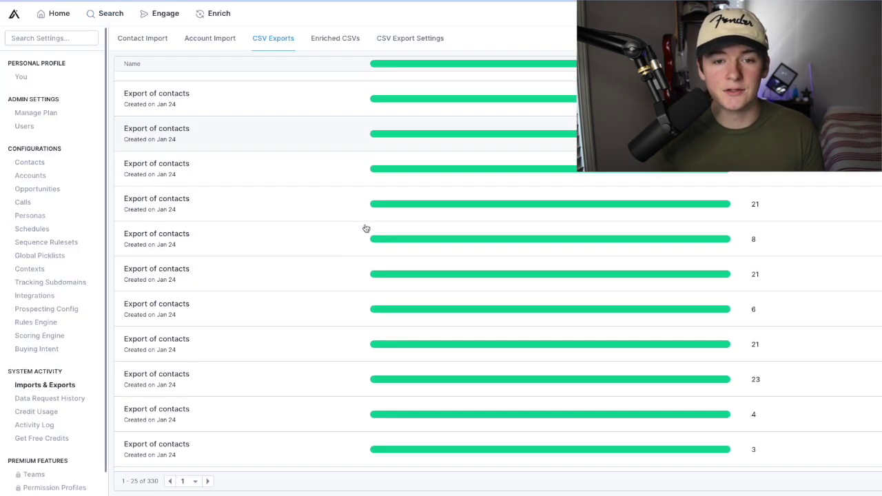
scroll(419, 228, down, 1)
scroll(366, 228, up, 3)
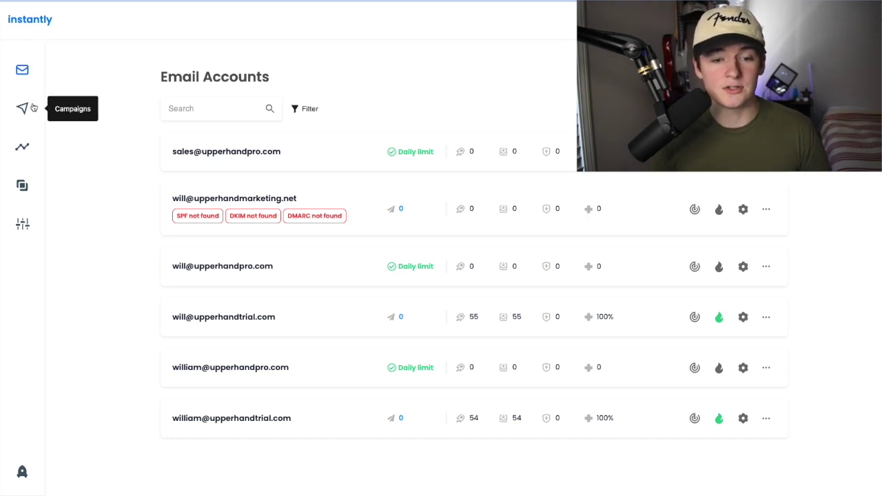
Open Instantly's Analytics and review the sent, open-rate and campaign performance figures
click(22, 147)
scroll(244, 235, down, 2)
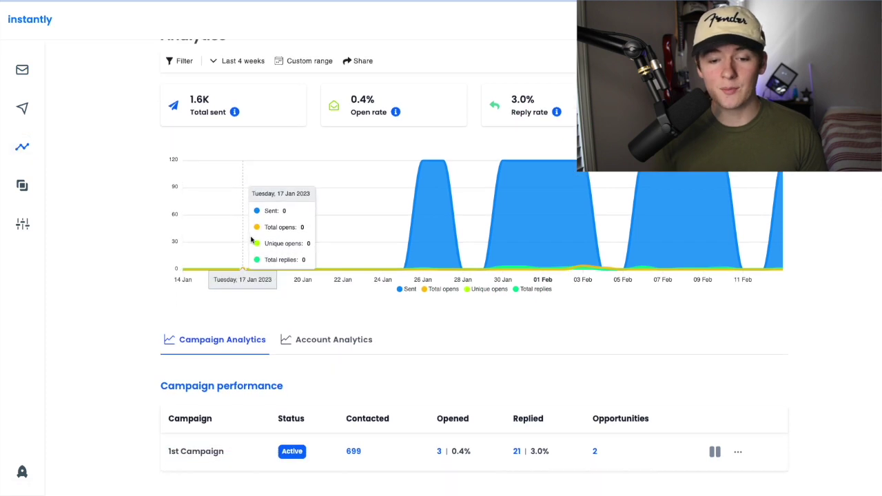
scroll(349, 298, up, 2)
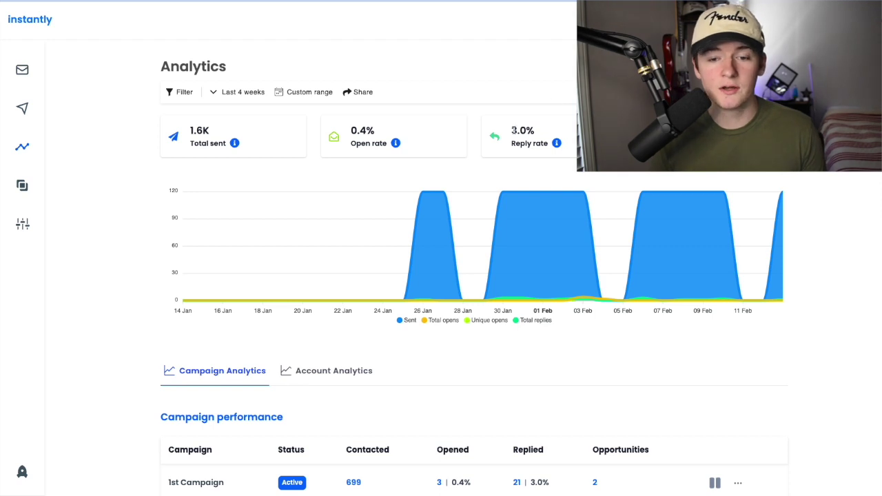
scroll(469, 178, down, 1)
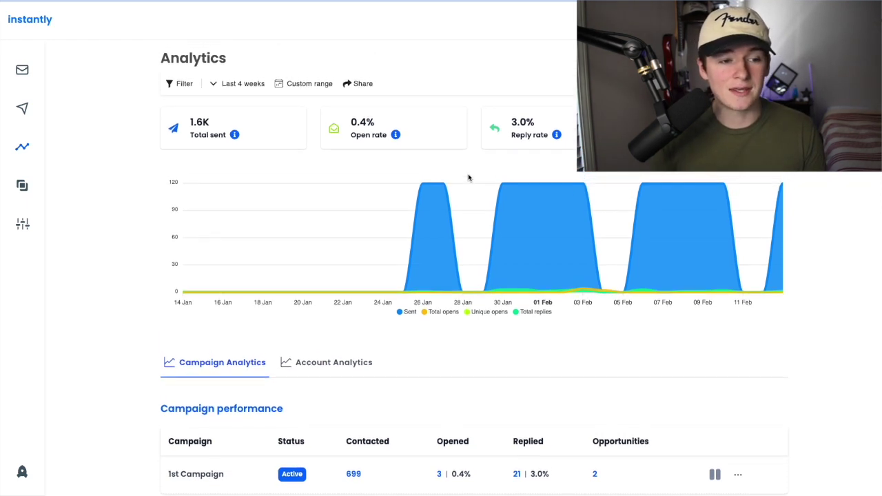
Open the 1st Campaign from the Campaigns list and look over its stats
click(39, 110)
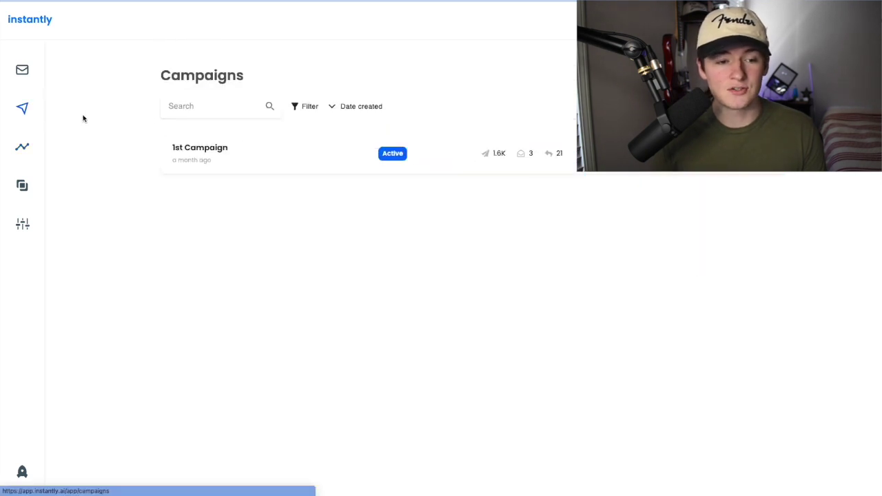
click(232, 148)
scroll(519, 262, down, 5)
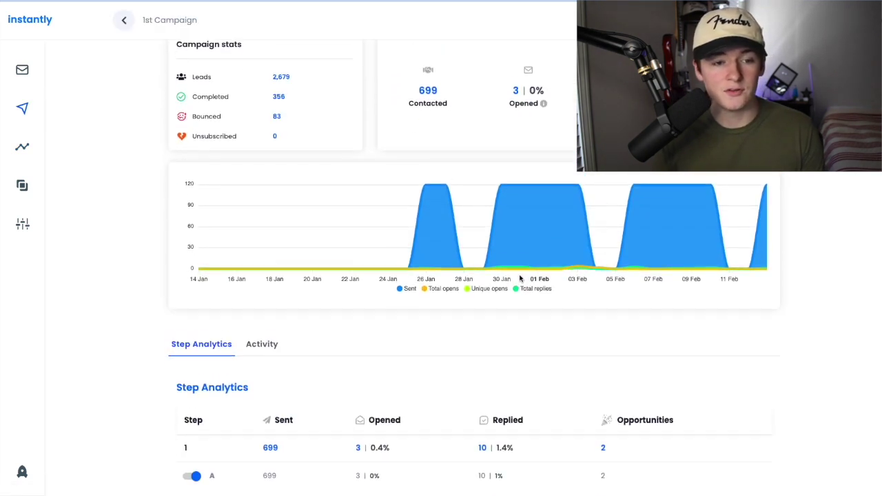
scroll(520, 278, up, 5)
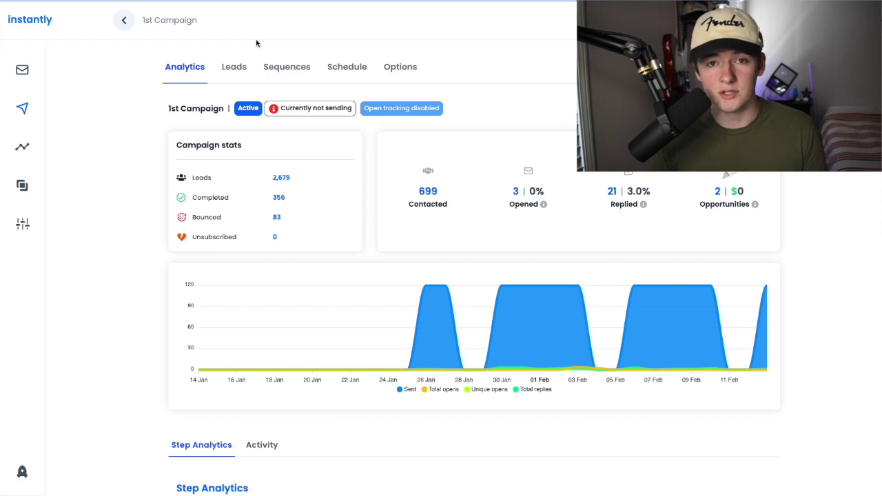
Return to the Email Accounts page listing the six sending accounts
click(22, 69)
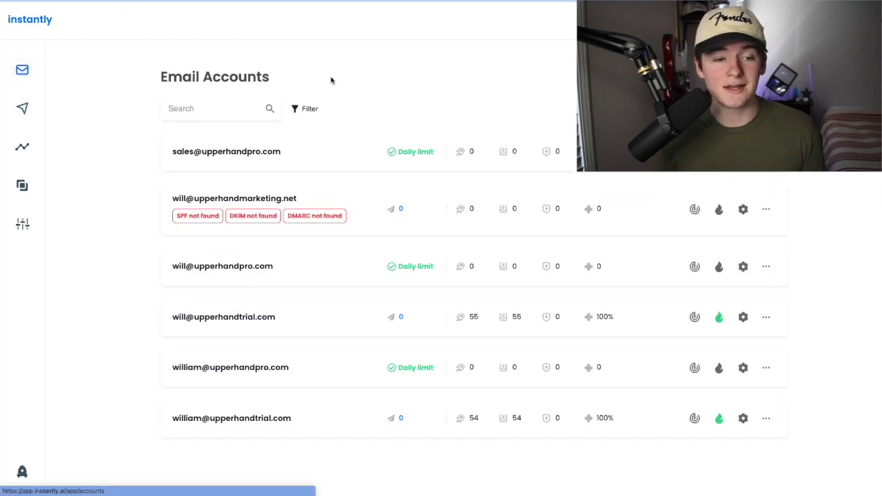